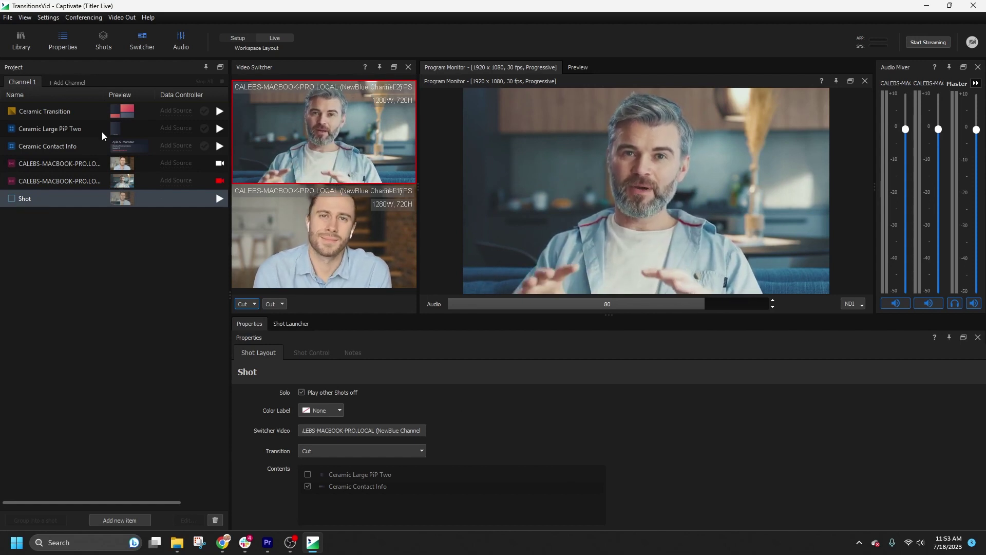
- Show the Ceramic Transition graphic's live data, then open the Graphics Library
left_click(94, 111)
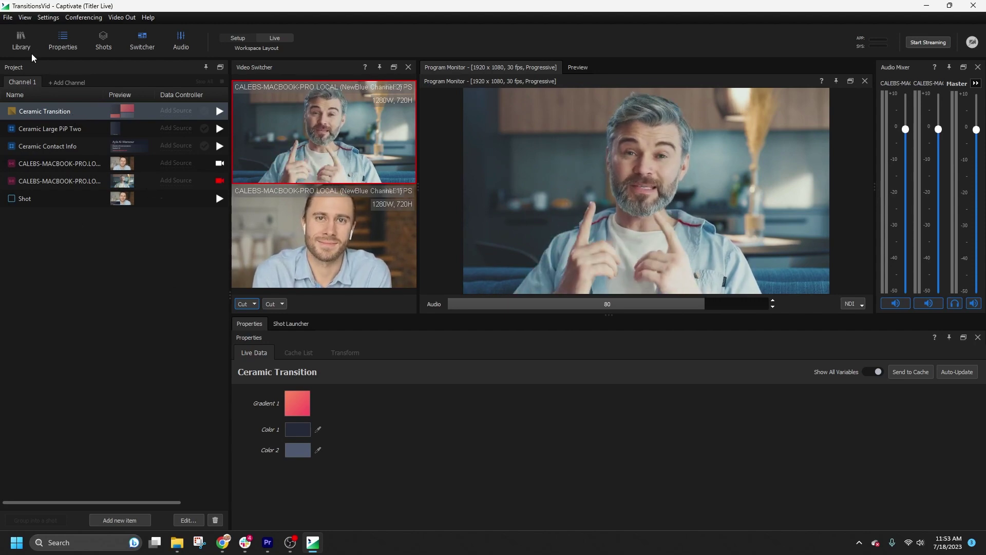
left_click(21, 40)
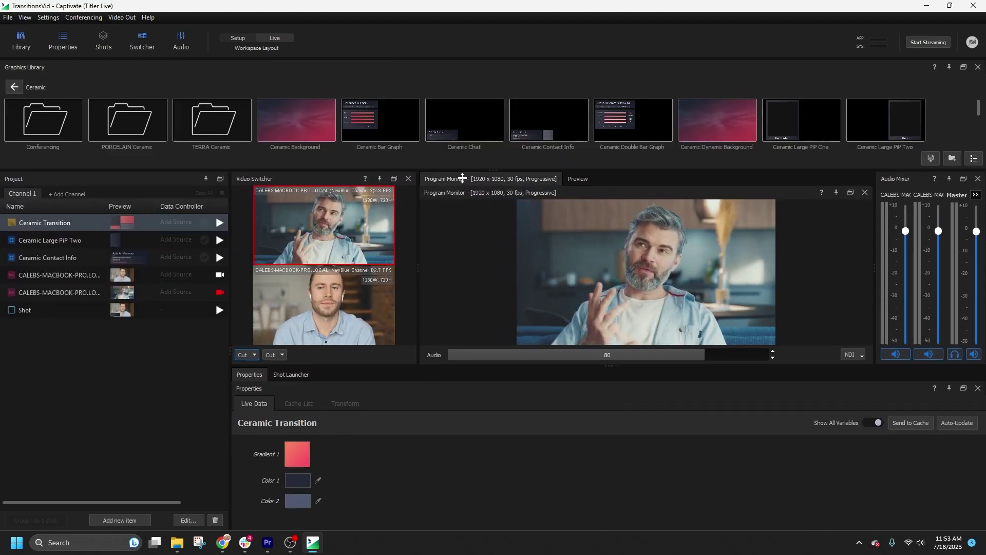
left_click_drag(461, 158, 465, 232)
scroll(516, 184, "down", 1)
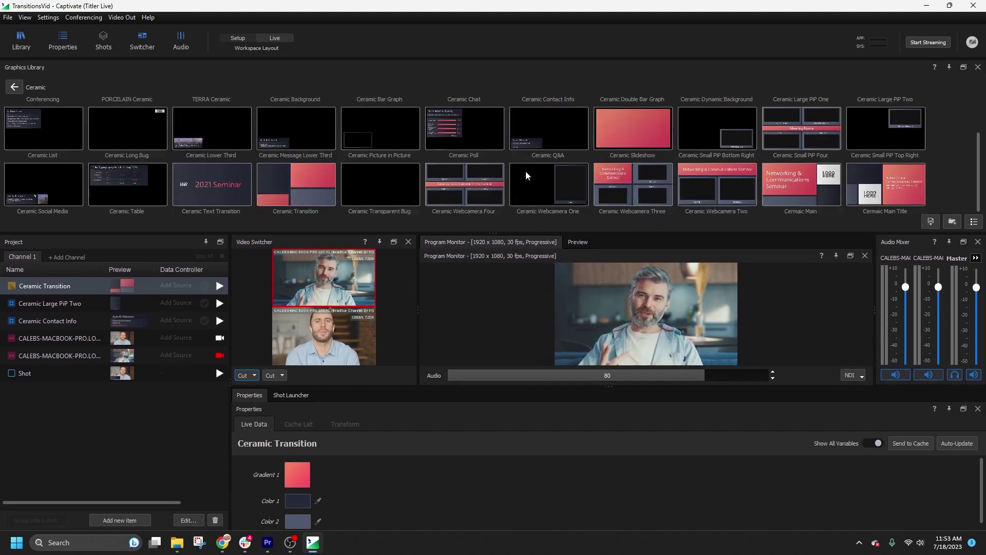
left_click(14, 87)
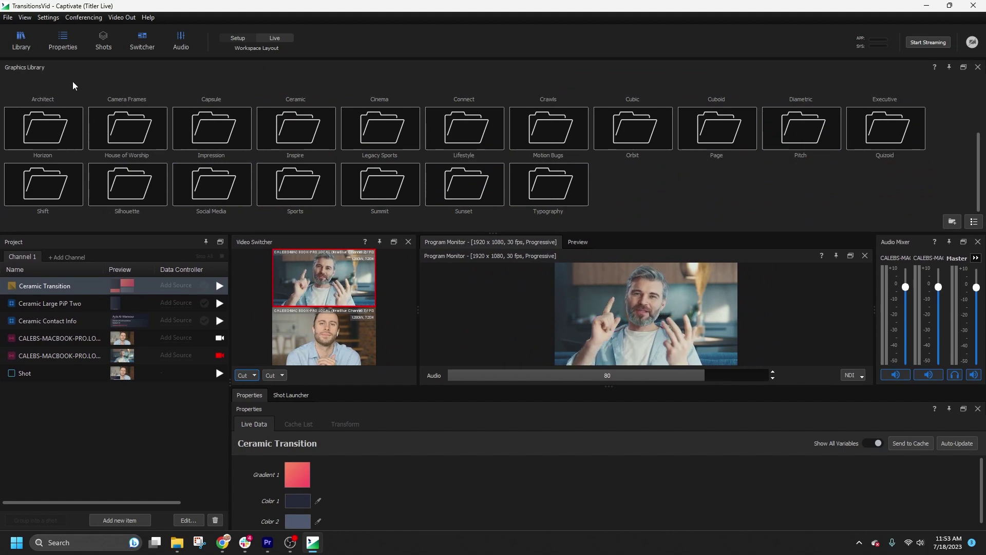
left_click(21, 40)
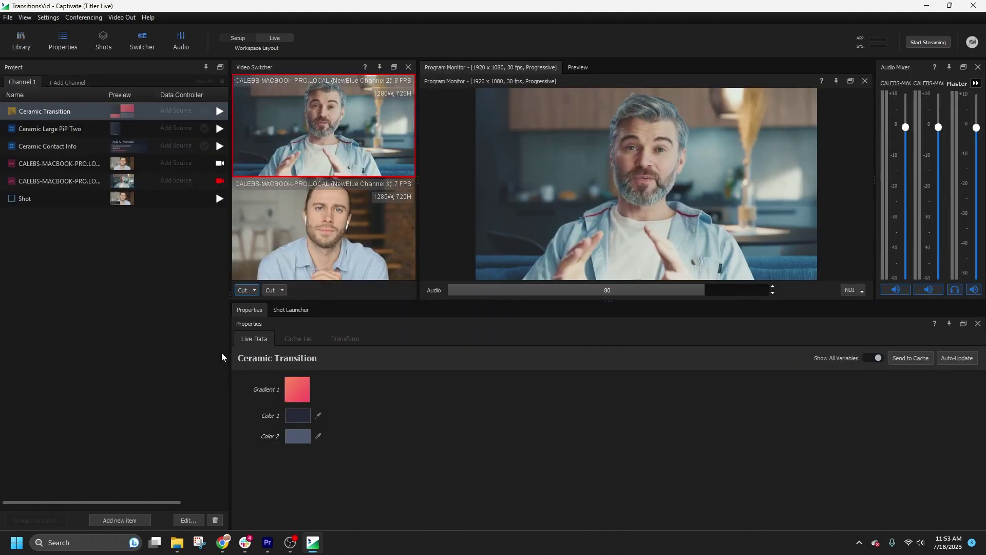
left_click(282, 290)
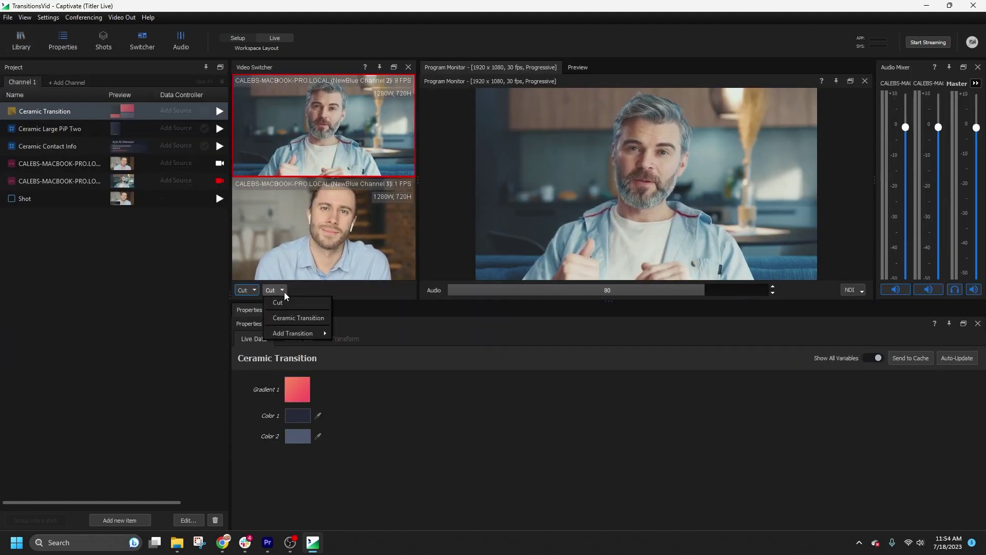
- Arm the Ceramic Transition stinger, take the lower camera live, then switch back to the upper camera
left_click(298, 318)
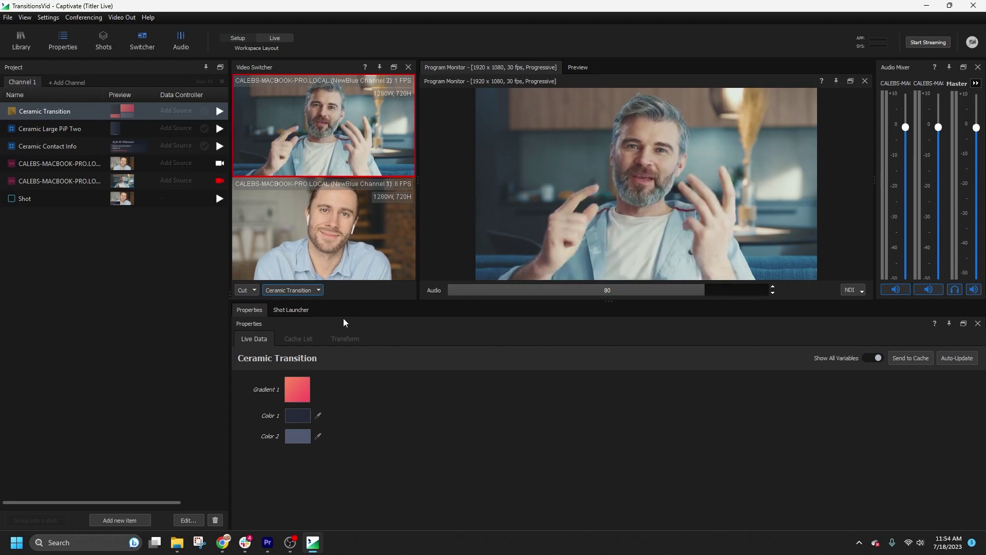
left_click(324, 240)
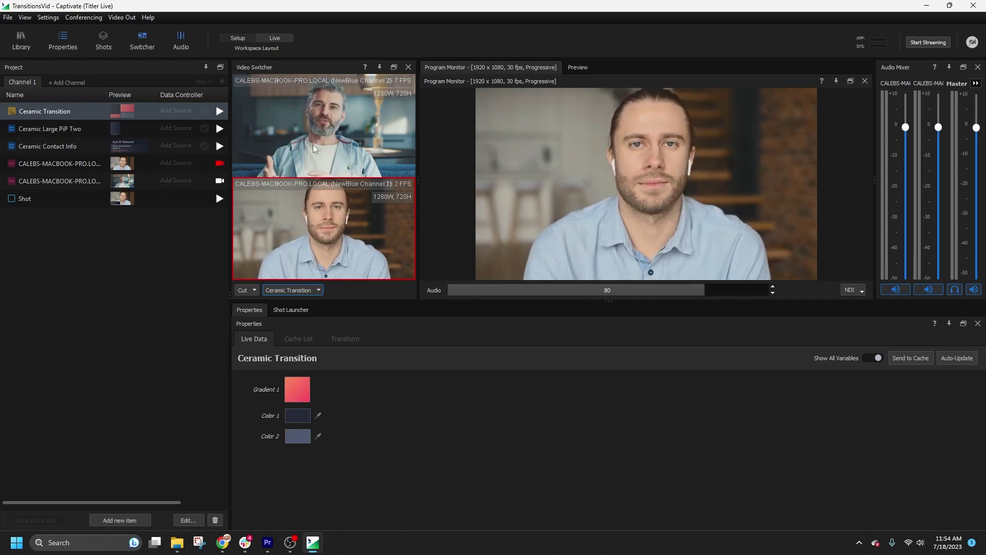
key("space")
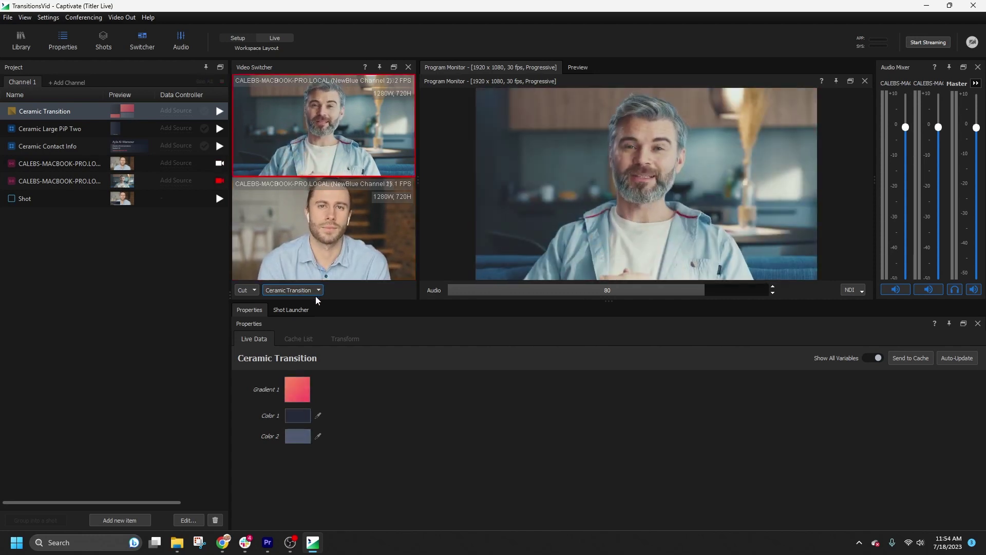
- Add the Roll Blur Down transition from the transition dropdown's Add Transition menu
left_click(318, 291)
mouse_move(310, 335)
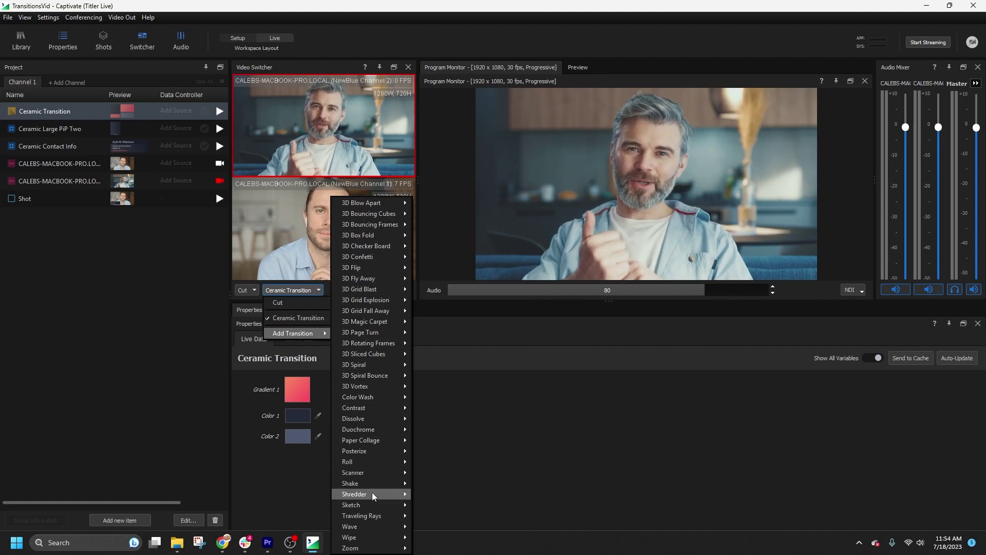
mouse_move(379, 506)
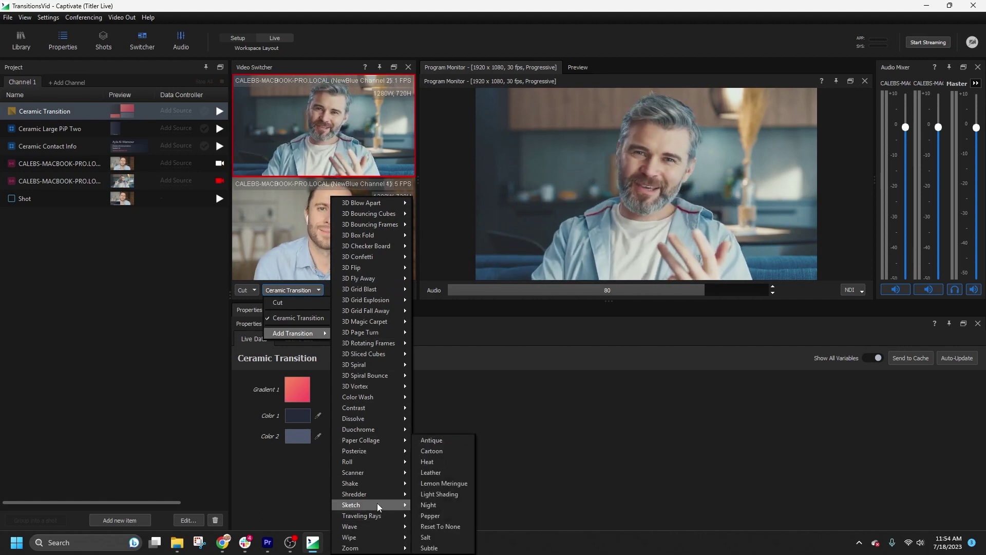
mouse_move(379, 463)
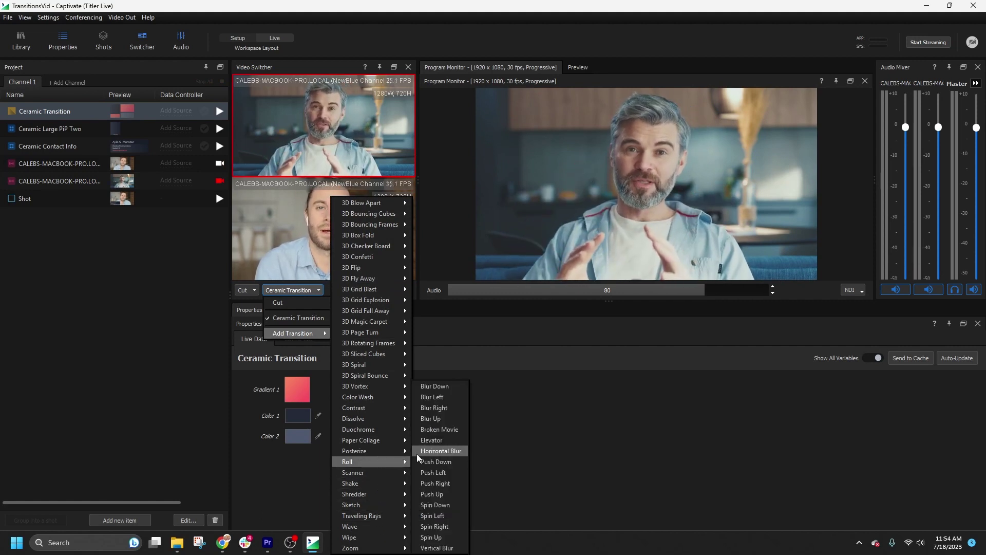
left_click(429, 387)
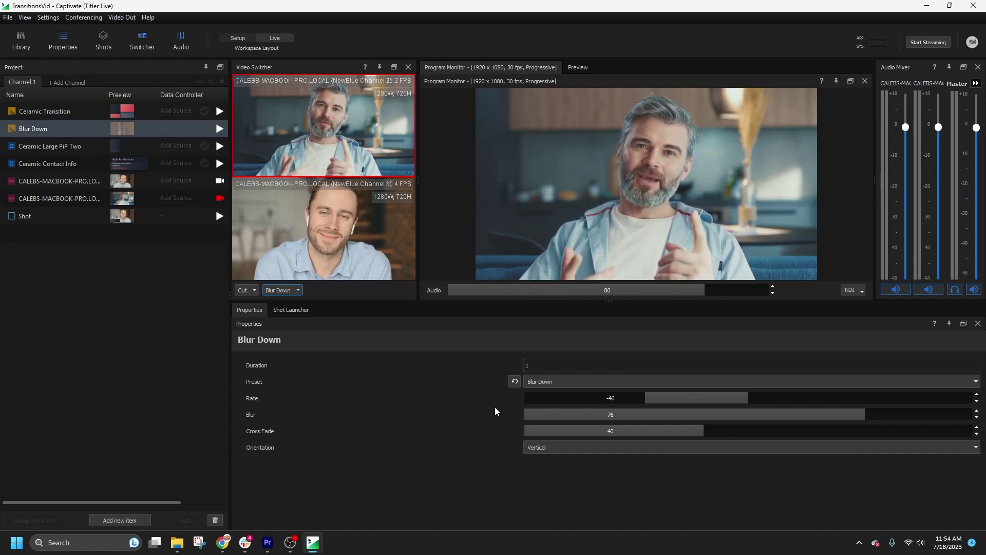
- Set the Blur Down Rate to -48.5 and Cross Fade to 41.2, showing the preview output
left_click_drag(647, 402, 638, 403)
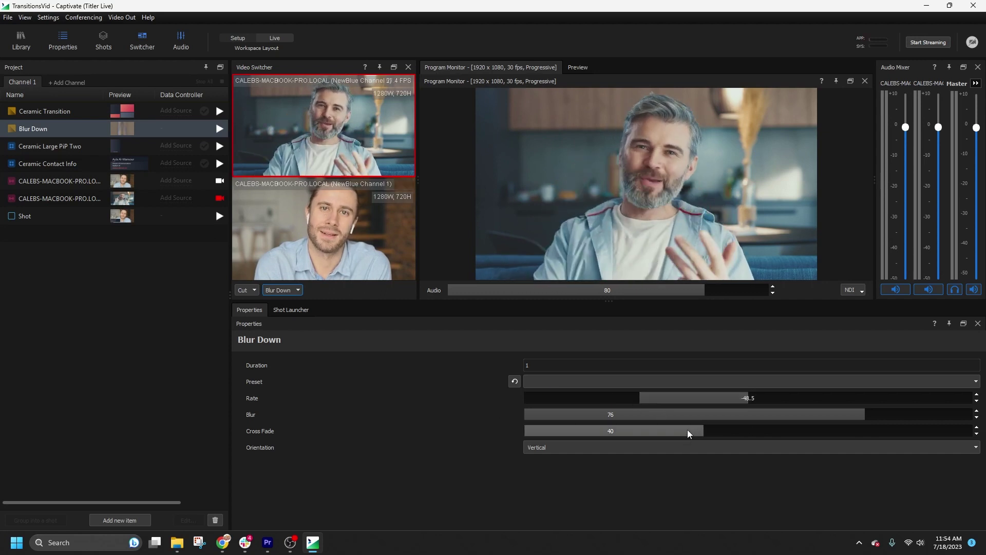
left_click_drag(689, 434, 694, 434)
left_click(578, 70)
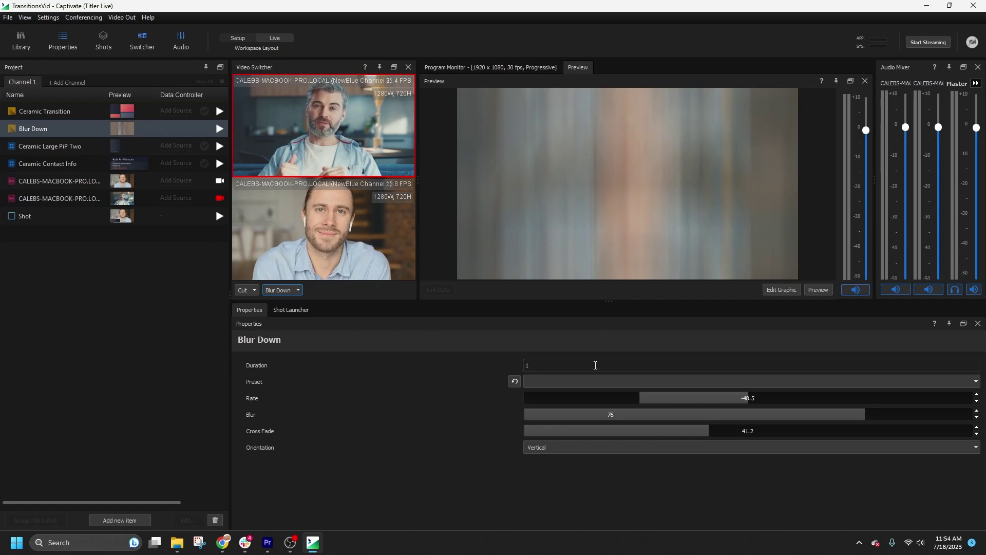
left_click(590, 382)
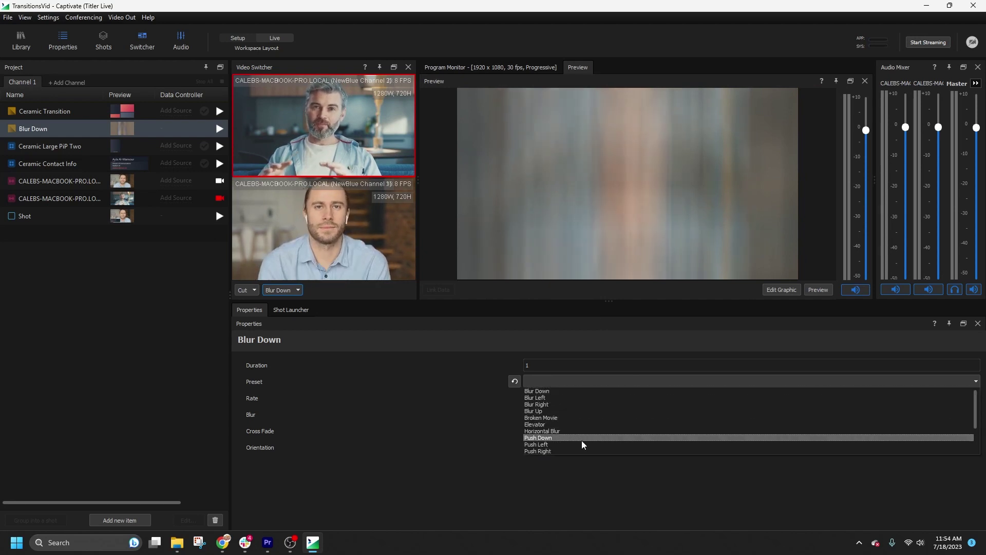
left_click(495, 409)
- Set the transition Duration to 0.5 and preview the tuned Blur Down
double_click(530, 368)
type("0.5")
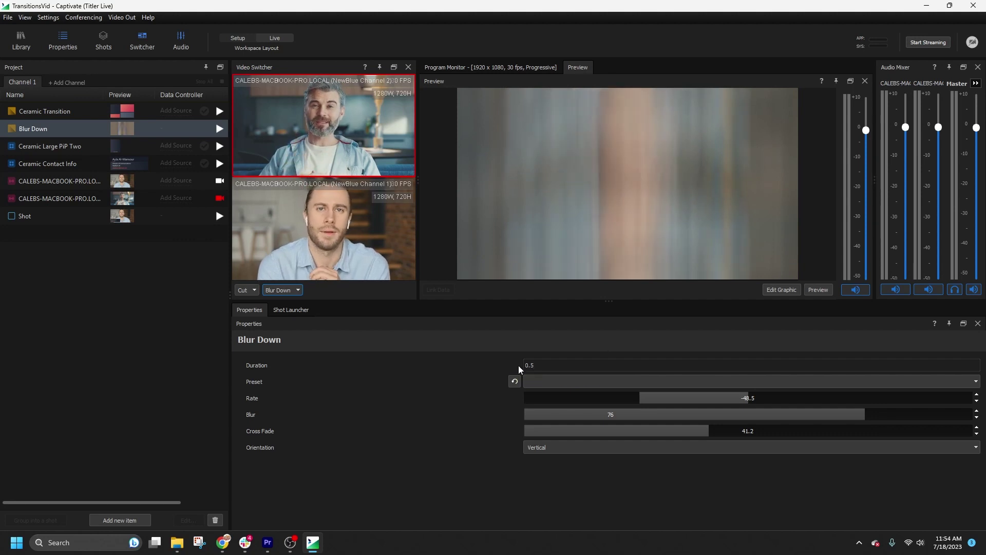
left_click(818, 290)
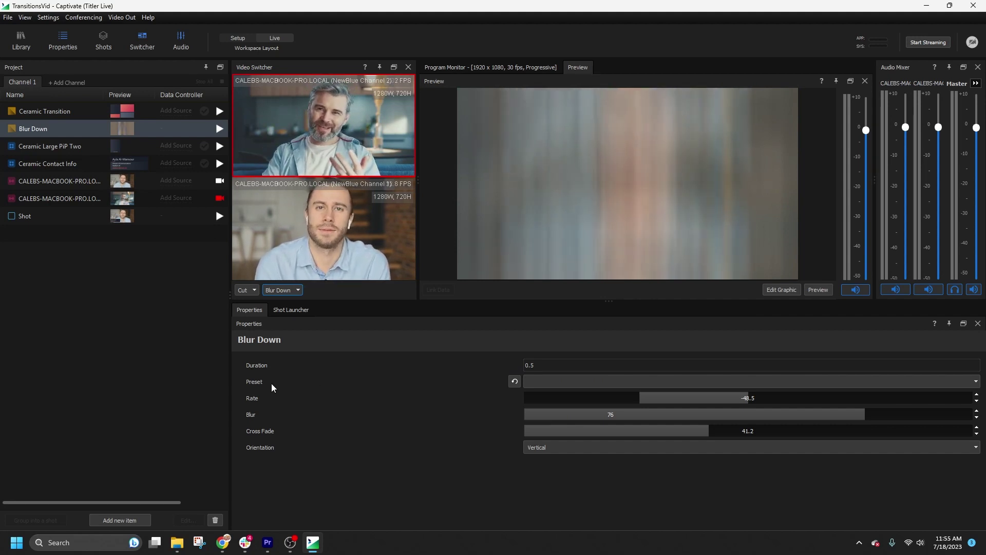
- Select the Ceramic Contact Info graphic, then bring up the Shot layout's settings
left_click(85, 164)
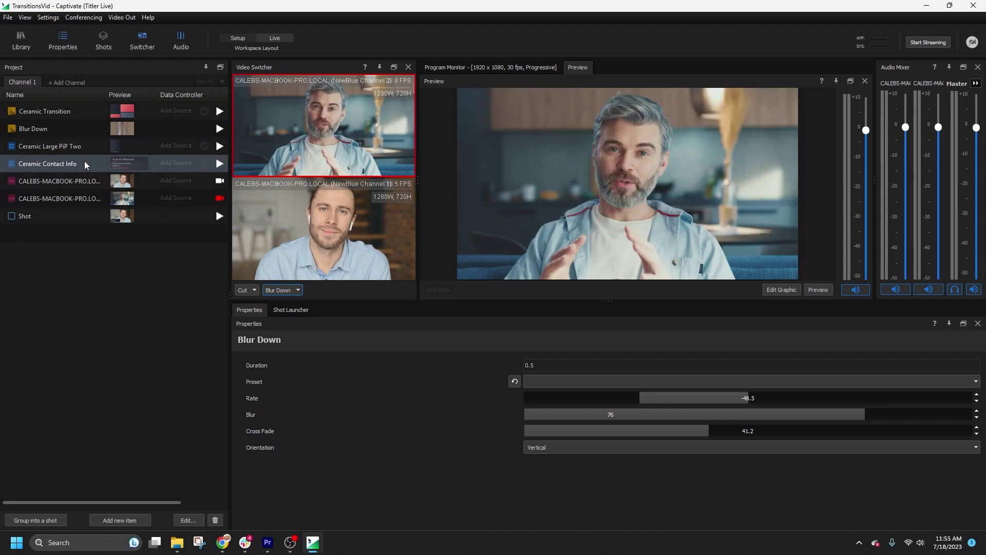
right_click(84, 162)
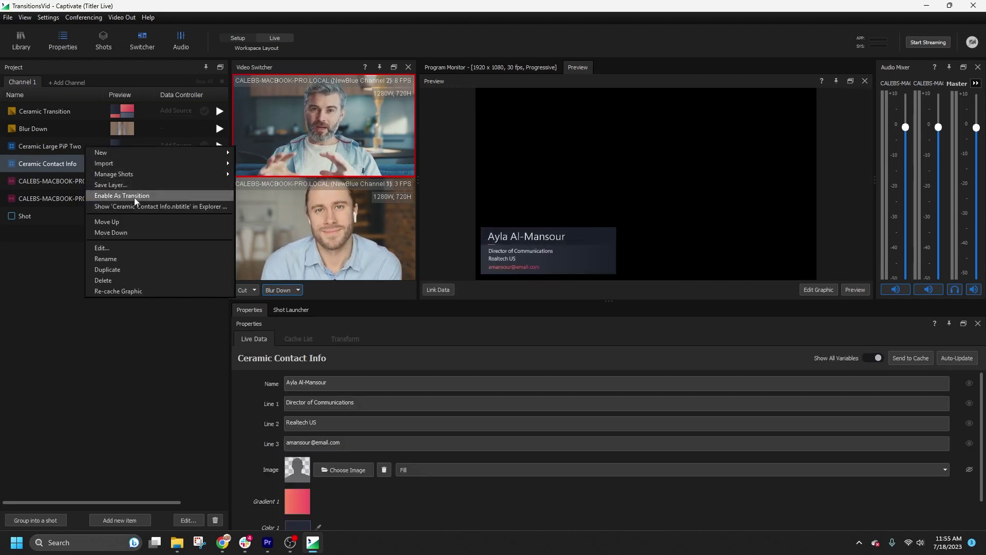
left_click(54, 279)
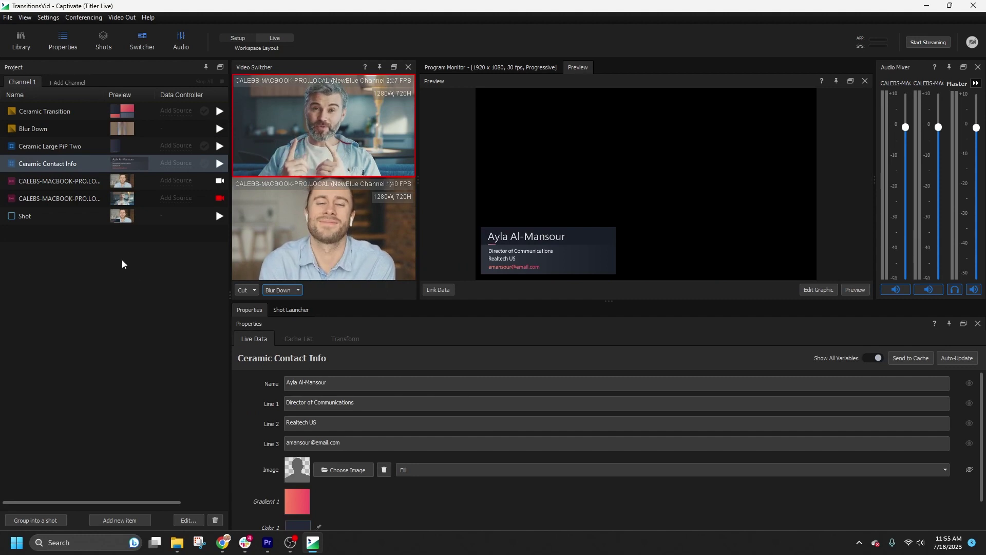
left_click(77, 218)
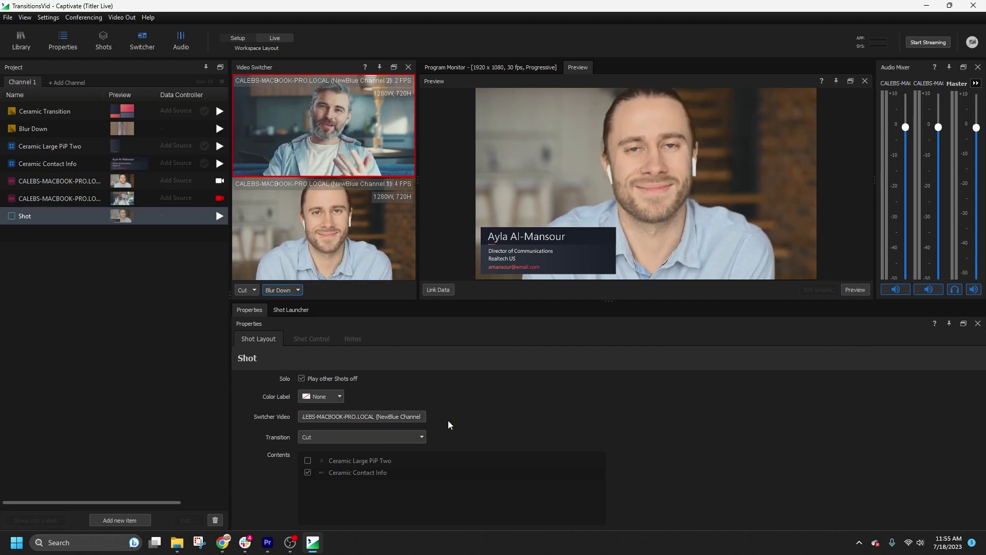
- Change the Shot's Transition from Cut to Switcher: Active Transition, keeping its video source
left_click(409, 419)
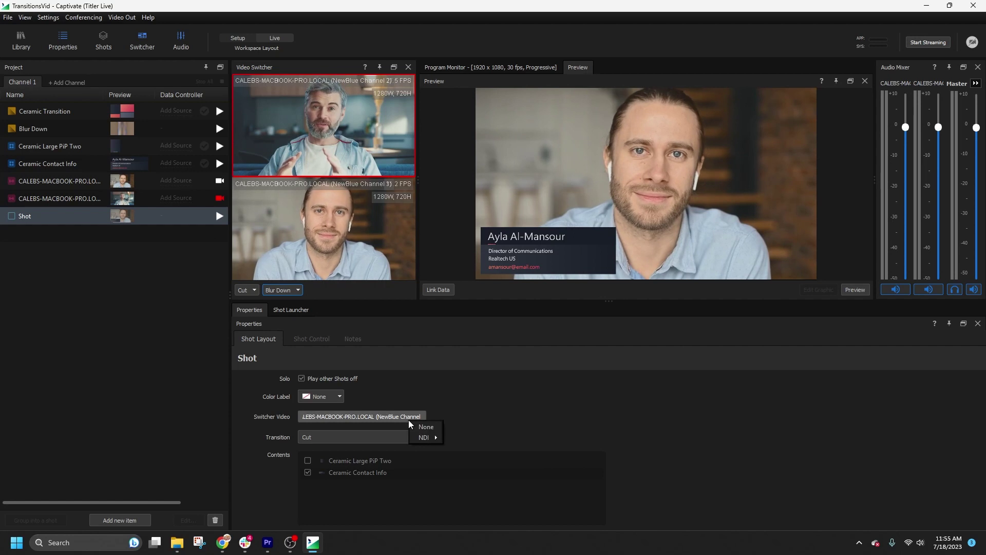
left_click(440, 405)
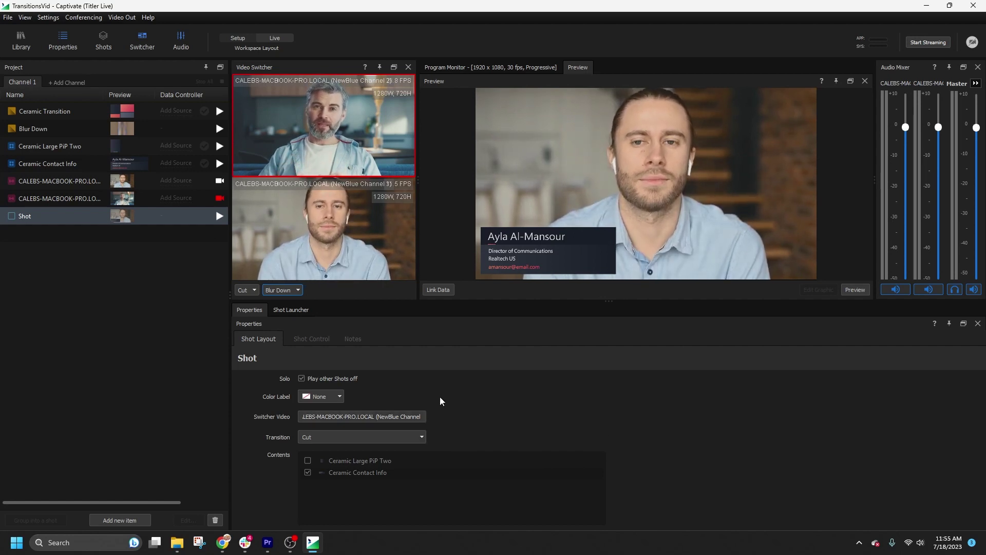
left_click(421, 437)
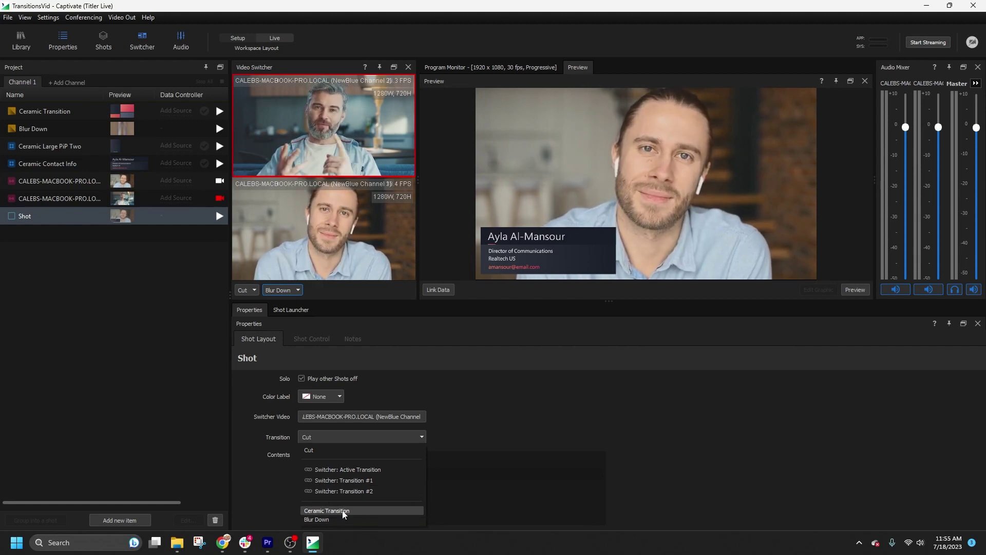
left_click(352, 470)
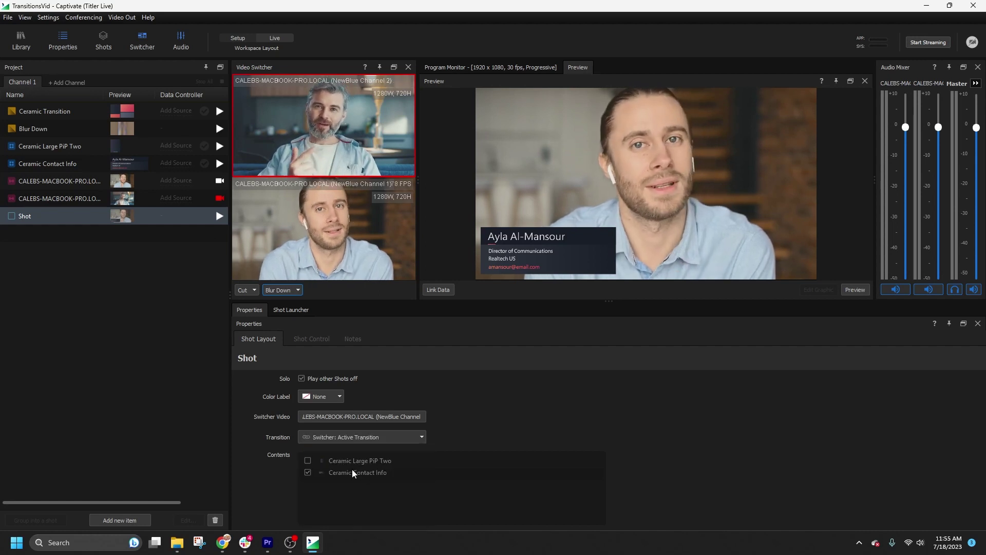
left_click(455, 70)
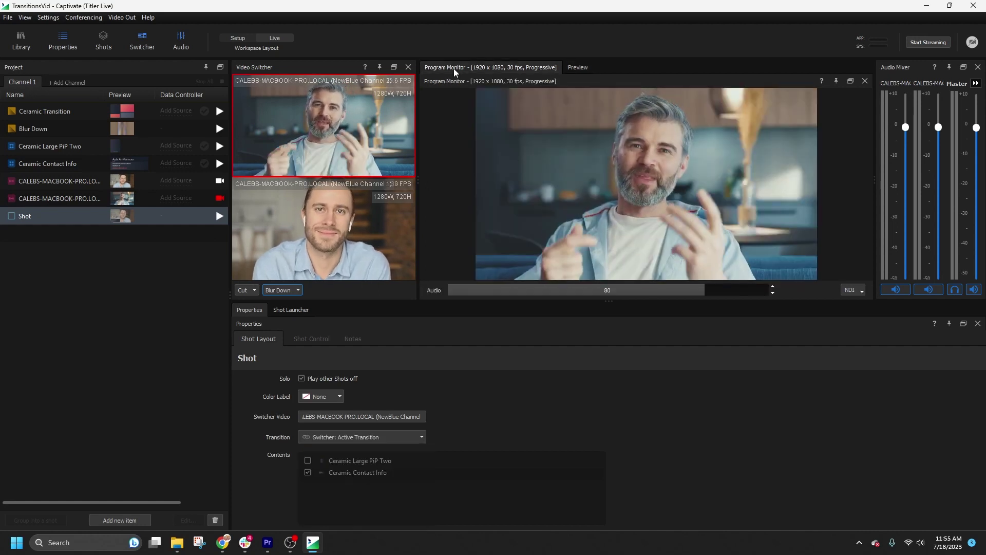
- Fire the Shot live from the Shot Launcher, return Program to the upper camera, then stop the Shot
left_click(289, 311)
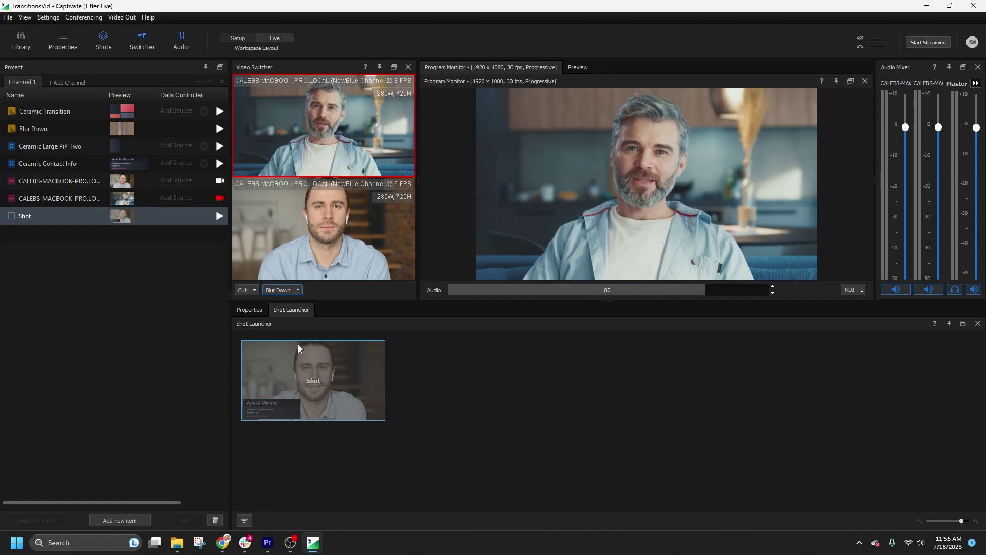
left_click(302, 373)
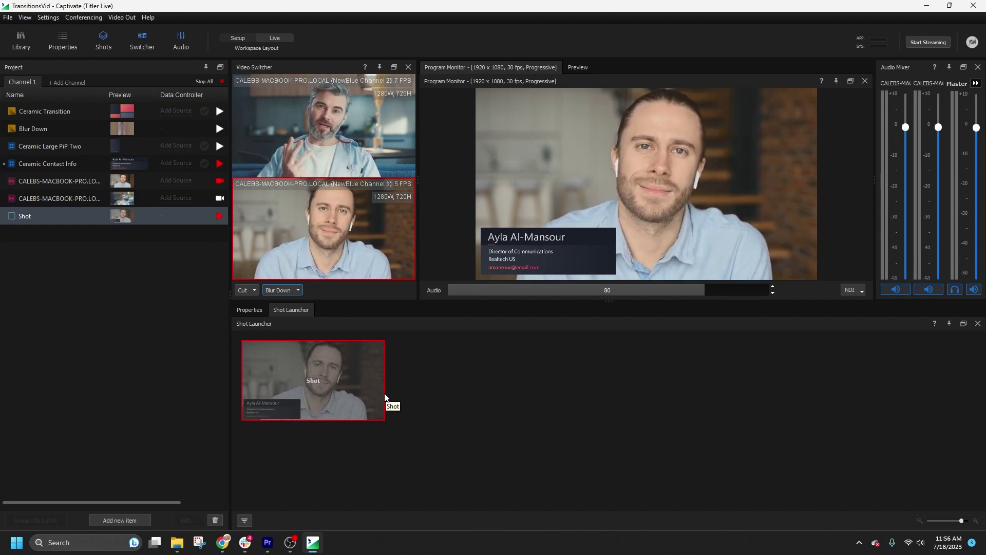
left_click(329, 147)
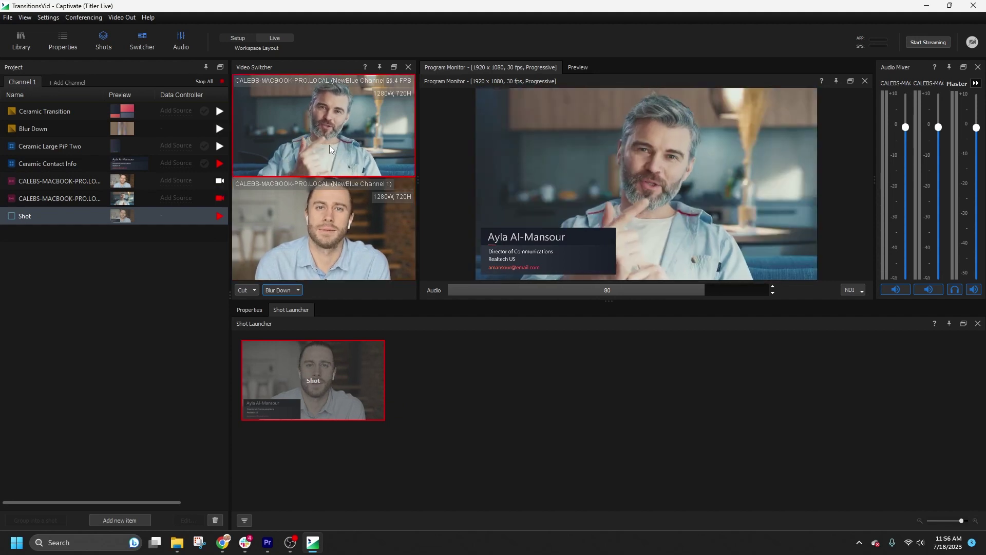
left_click(219, 219)
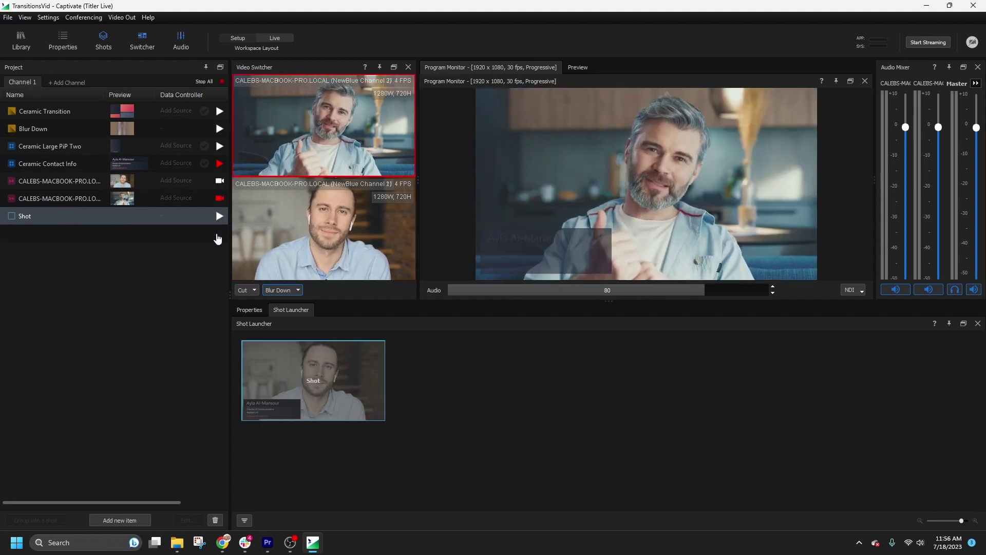